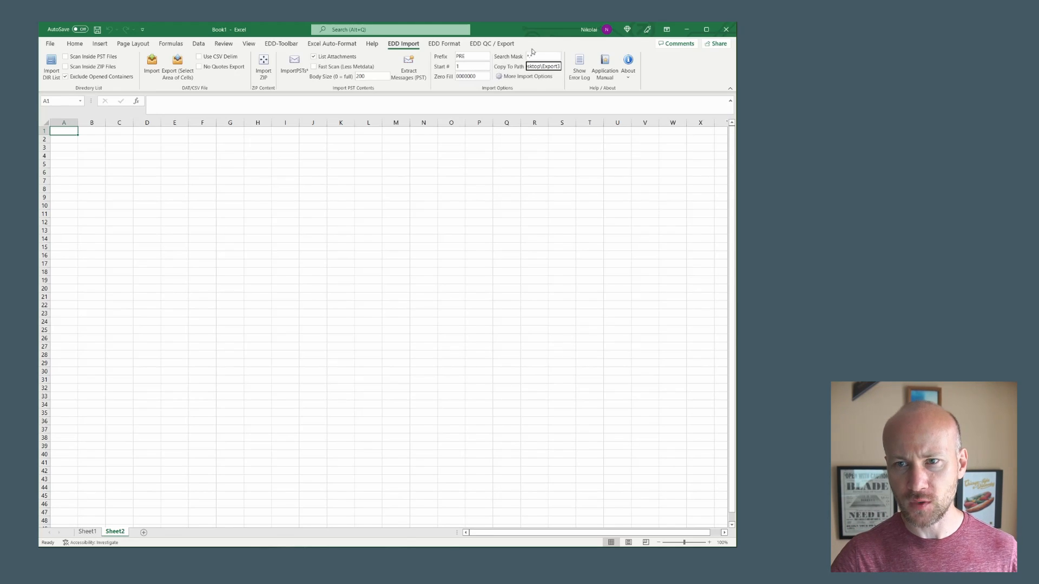
Review the additional import options for native copying, email text extraction, destination path and block size.
{"action": "left_click", "coordinate": [527, 78]}
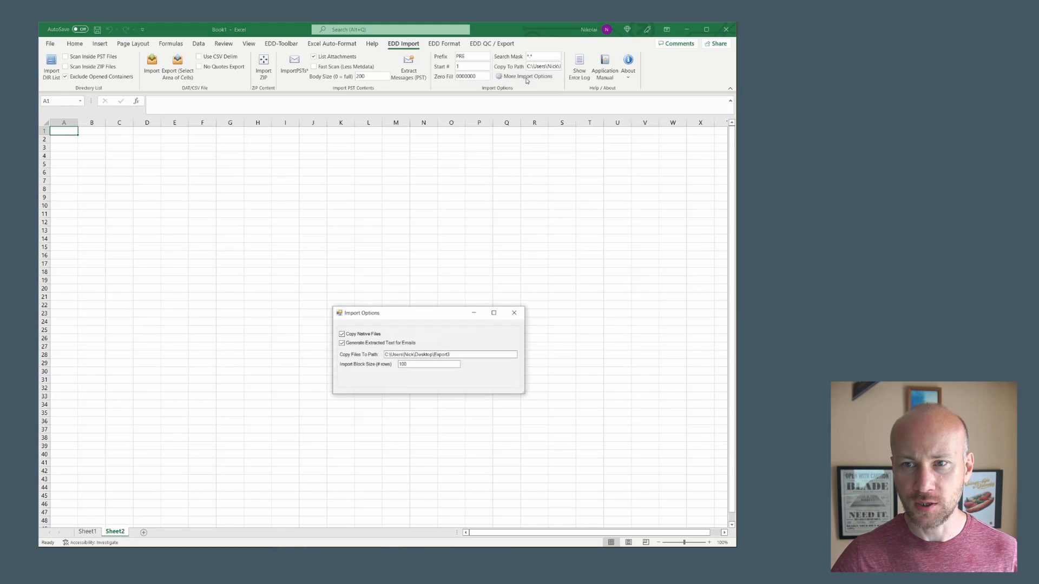
{"action": "left_click_drag", "start_coordinate": [435, 317], "coordinate": [504, 94]}
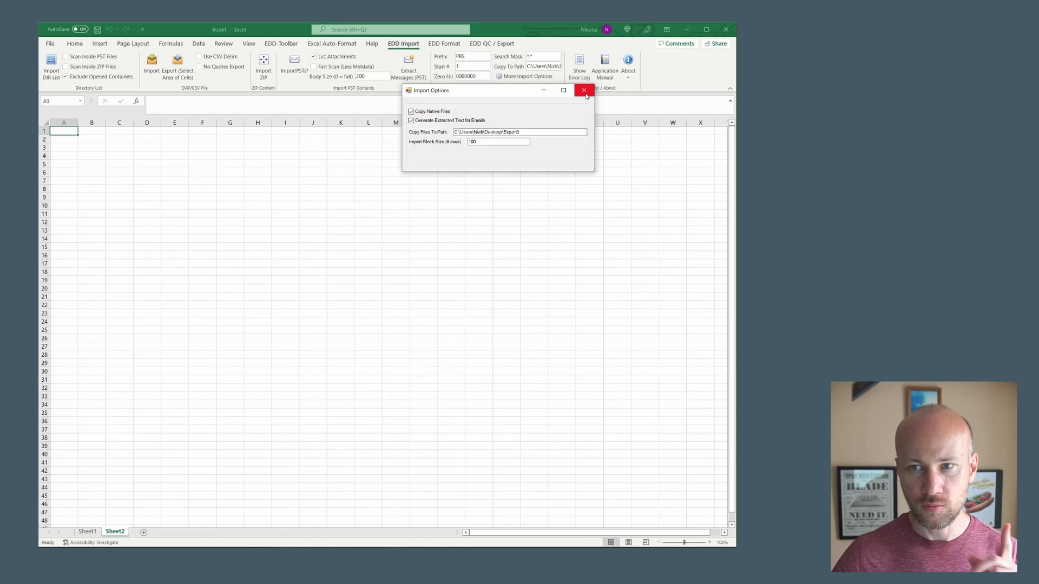
{"action": "left_click", "coordinate": [585, 92]}
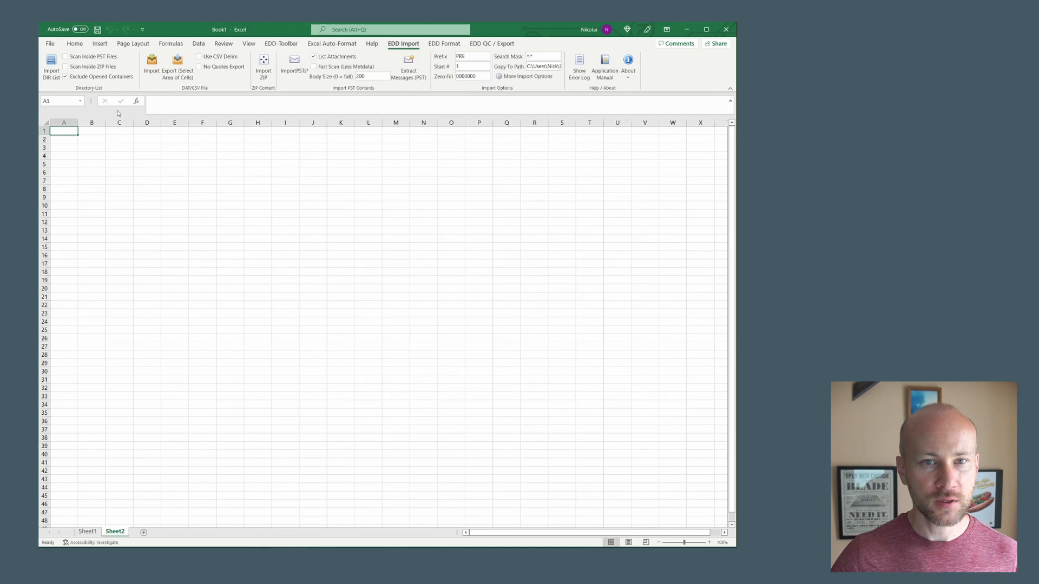
Import the directory list of V:\_TempPST2 with scanning inside PST files and ZIP files enabled.
{"action": "left_click", "coordinate": [85, 57]}
{"action": "left_click", "coordinate": [86, 67]}
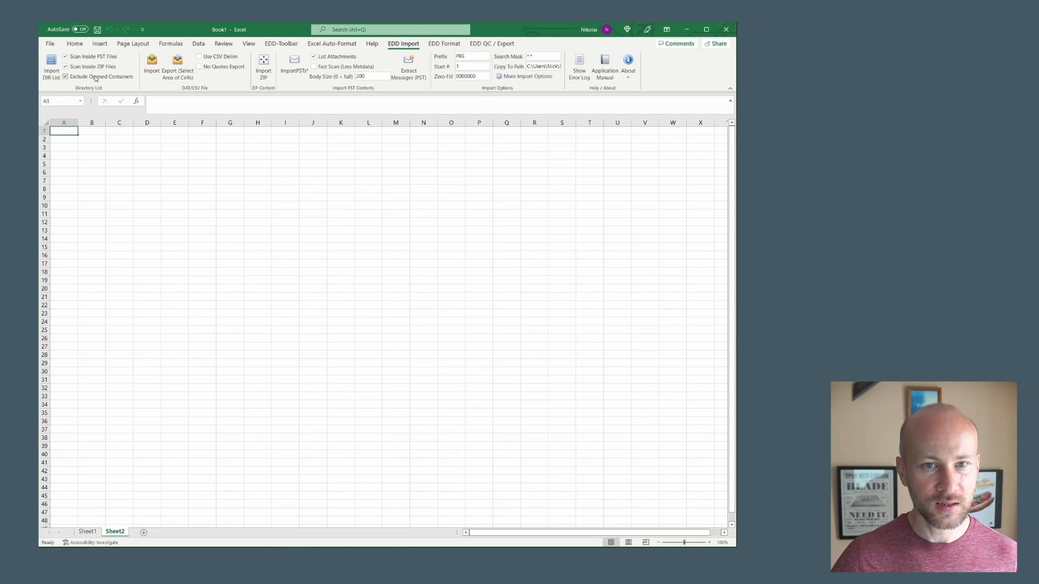
{"action": "left_click", "coordinate": [55, 79]}
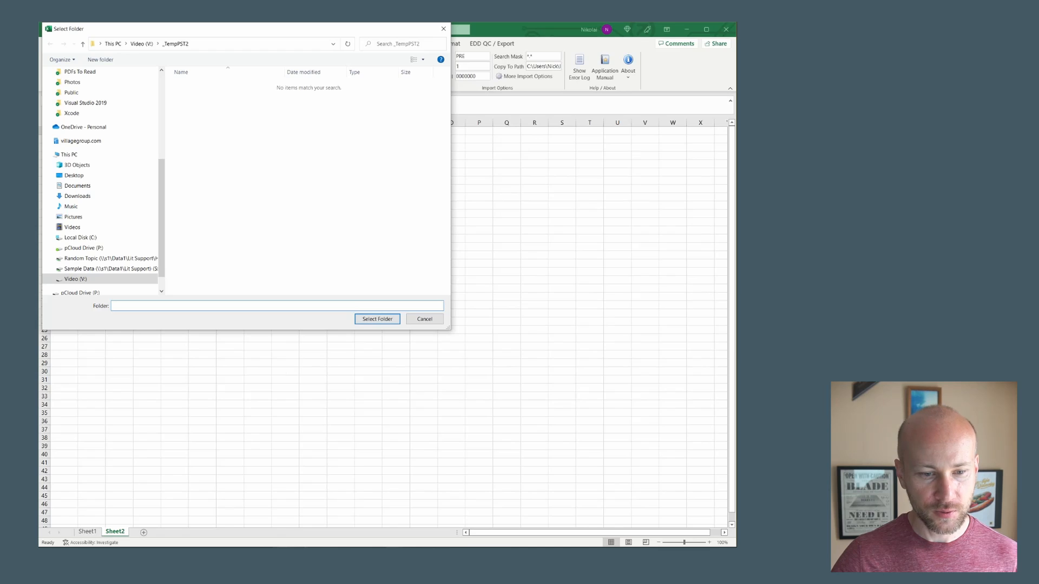
{"action": "left_click", "coordinate": [388, 320]}
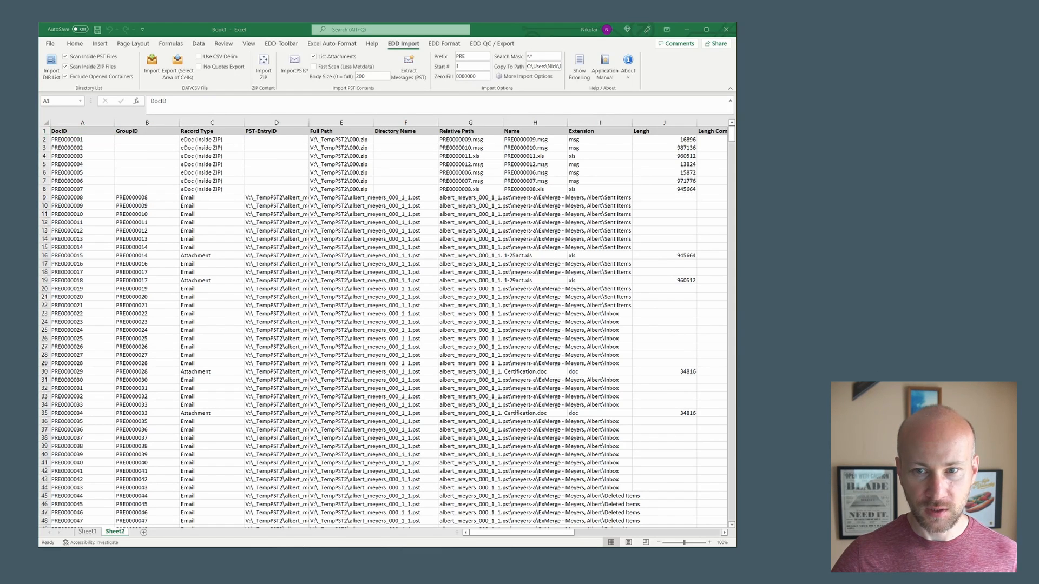
Switch to File Explorer and browse the copied native files in Export3\NATIVE\PRE\000\000.
{"action": "key", "text": "alt+Tab"}
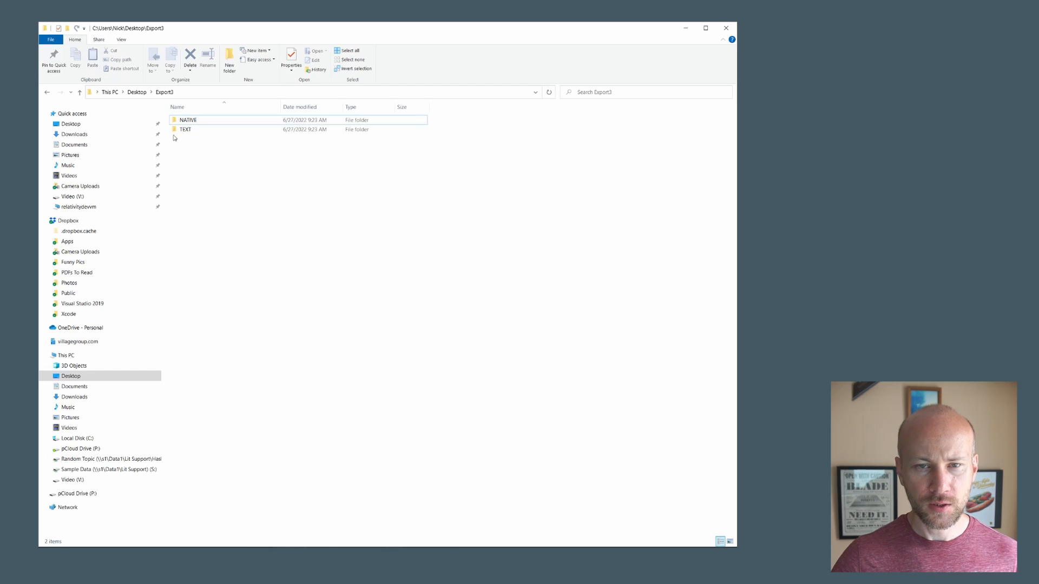
{"action": "double_click", "coordinate": [196, 120]}
{"action": "double_click", "coordinate": [196, 120]}
{"action": "double_click", "coordinate": [195, 120]}
{"action": "double_click", "coordinate": [195, 121]}
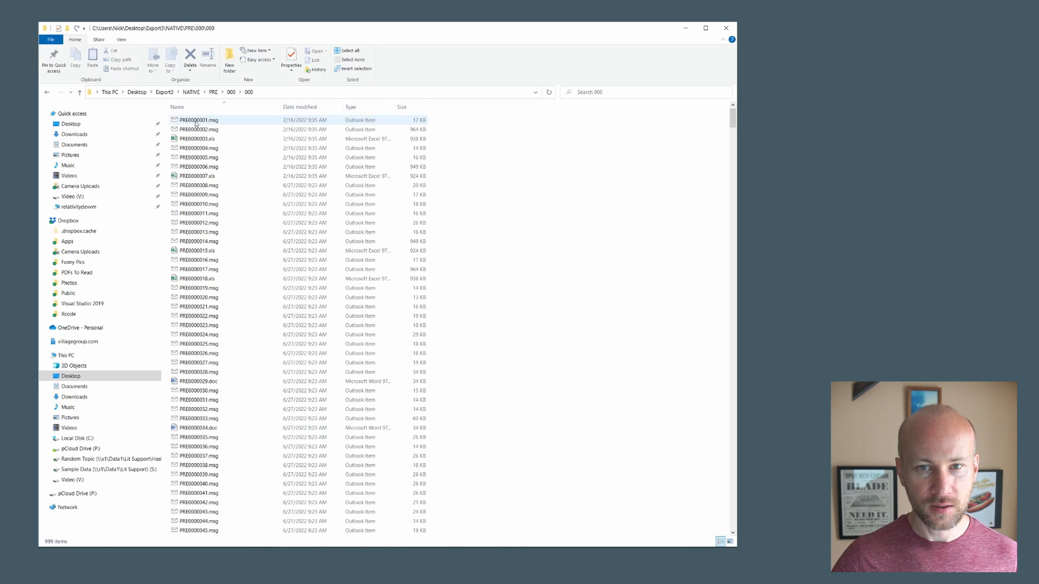
Browse the extracted text files in Export3\TEXT\PRE\000\000 and look at PRE0000008.txt.
{"action": "left_click", "coordinate": [164, 92]}
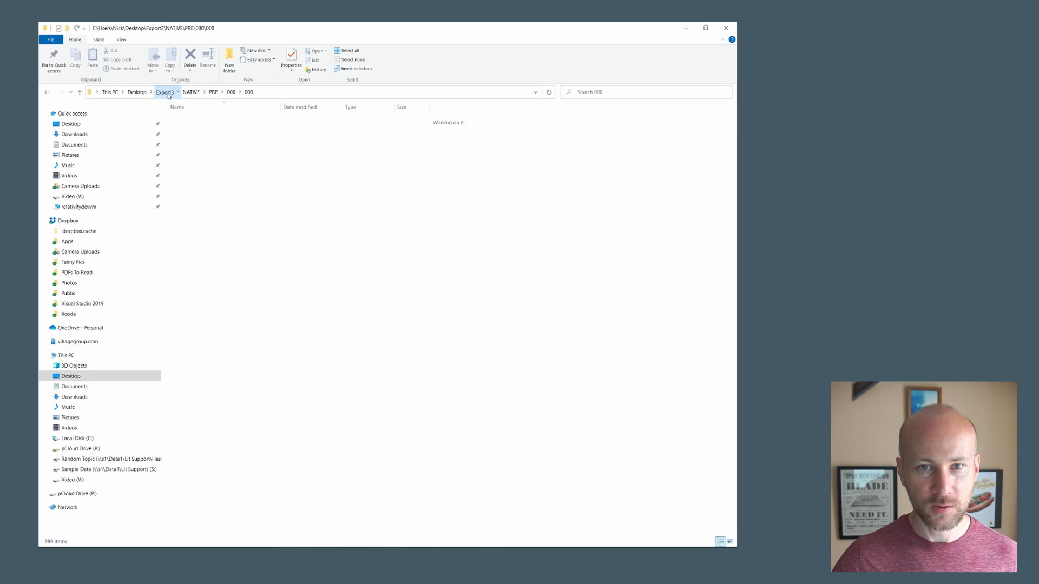
{"action": "double_click", "coordinate": [191, 124]}
{"action": "double_click", "coordinate": [191, 124]}
{"action": "double_click", "coordinate": [191, 124]}
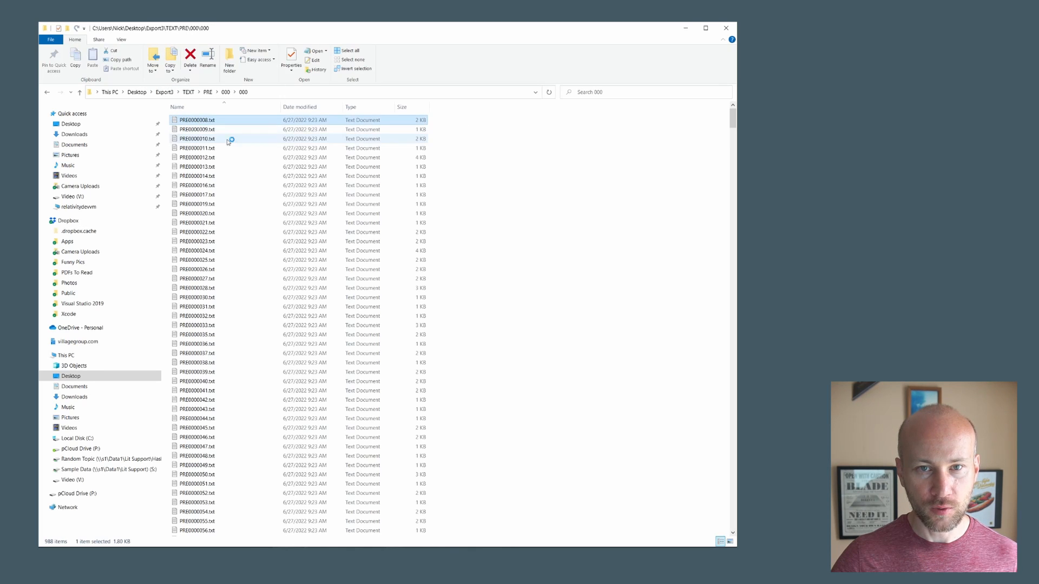
{"action": "mouse_move", "coordinate": [124, 546]}
{"action": "left_mouse_down"}
{"action": "mouse_move", "coordinate": [565, 58]}
{"action": "mouse_move", "coordinate": [124, 563]}
{"action": "left_mouse_up"}
Return to Export3\NATIVE\PRE\000\000 and examine the numbered emails and loose files, including PRE0000003.xls.
{"action": "left_click", "coordinate": [209, 94]}
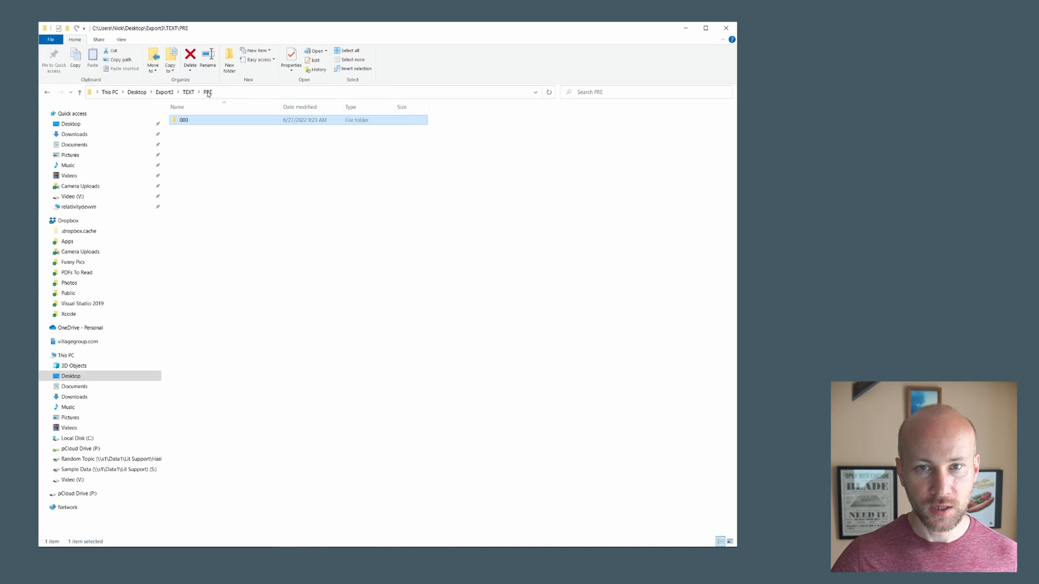
{"action": "left_click", "coordinate": [188, 92]}
{"action": "left_click", "coordinate": [168, 93]}
{"action": "double_click", "coordinate": [186, 120]}
{"action": "double_click", "coordinate": [186, 120]}
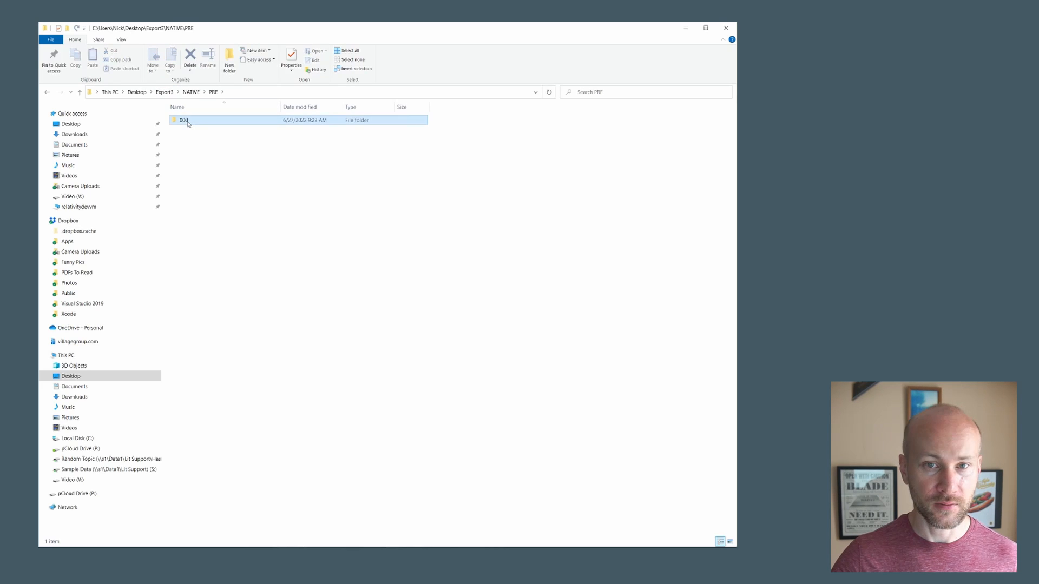
{"action": "double_click", "coordinate": [187, 120]}
{"action": "double_click", "coordinate": [187, 120]}
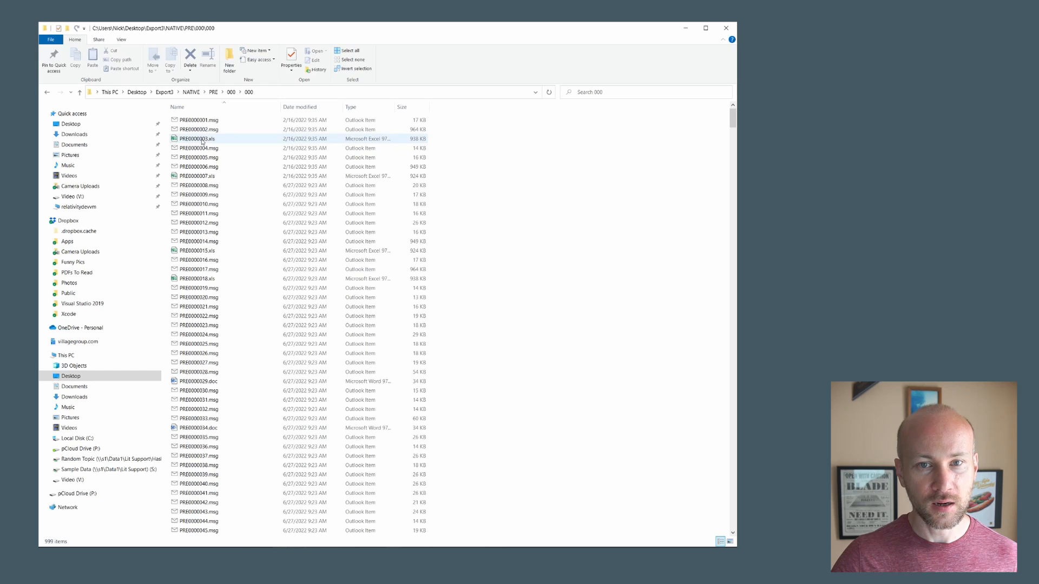
{"action": "left_click", "coordinate": [203, 140]}
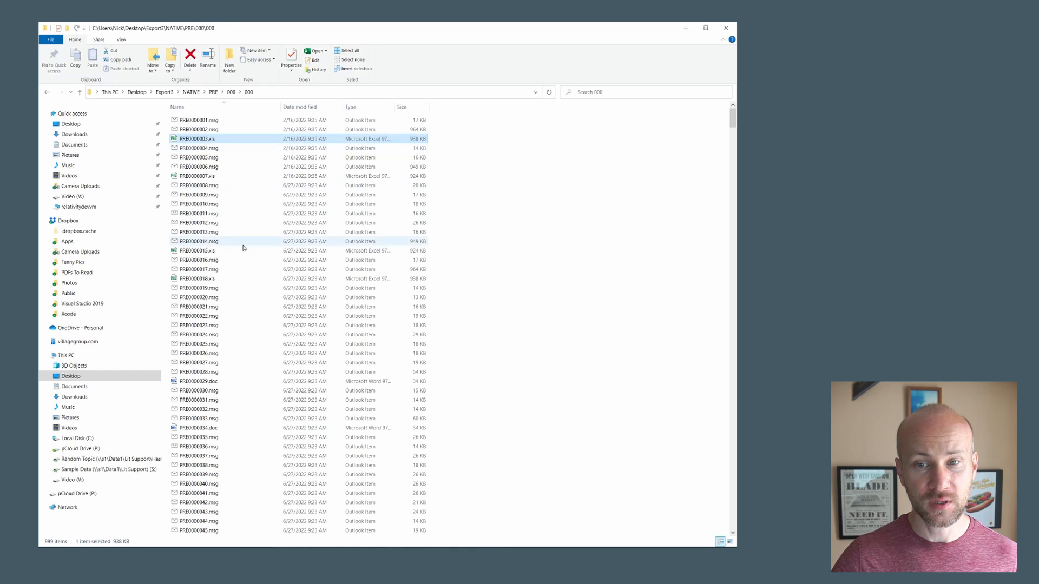
{"action": "scroll", "coordinate": [467, 281], "scroll_direction": "down", "scroll_amount": 10}
{"action": "scroll", "coordinate": [468, 298], "scroll_direction": "up", "scroll_amount": 10}
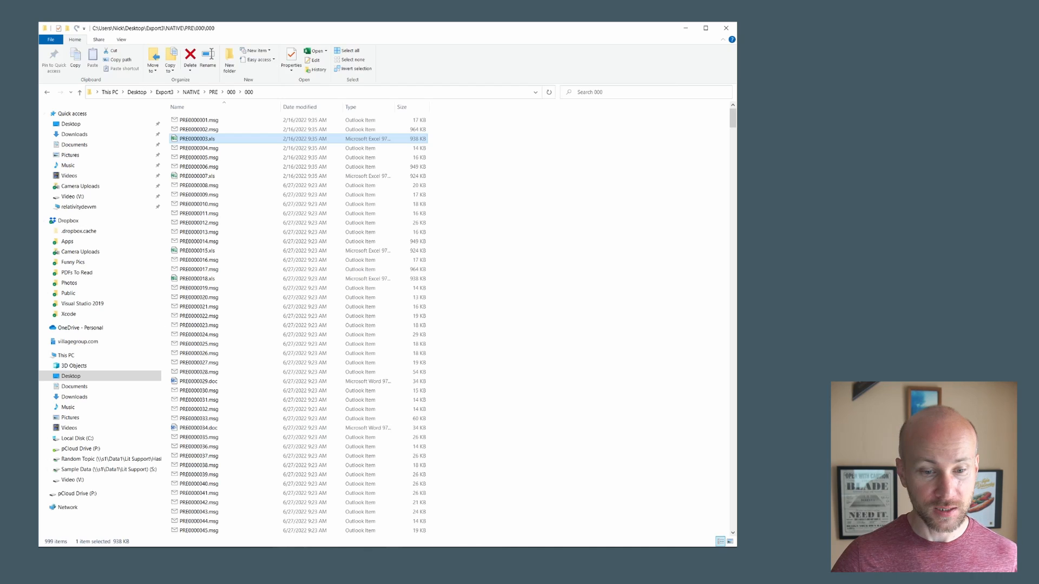
Switch back to Excel and examine the imported file dates and email metadata down the rows of Sheet2.
{"action": "key", "text": "alt+Tab"}
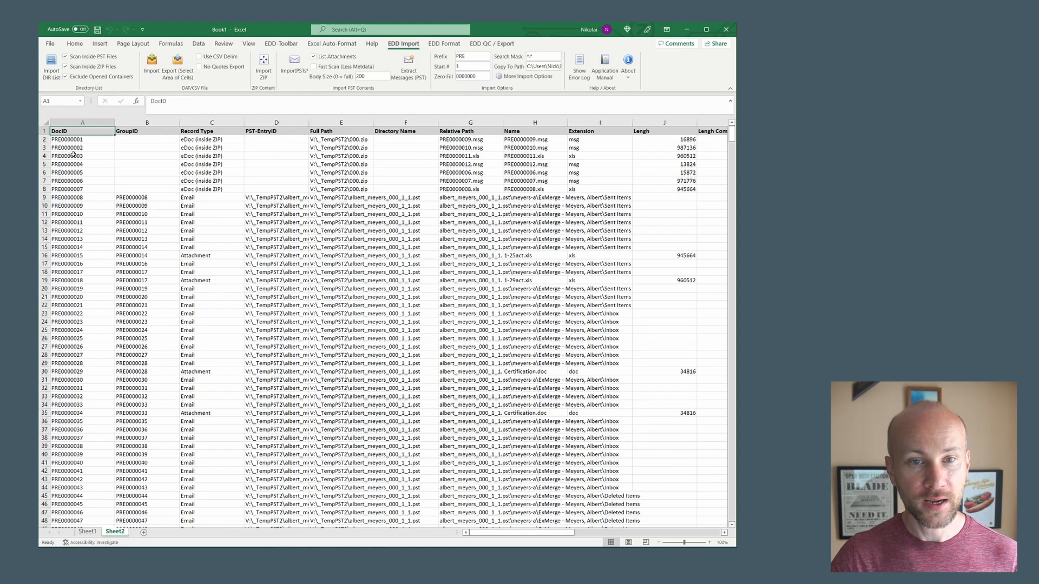
{"action": "left_click_drag", "start_coordinate": [500, 535], "coordinate": [593, 536]}
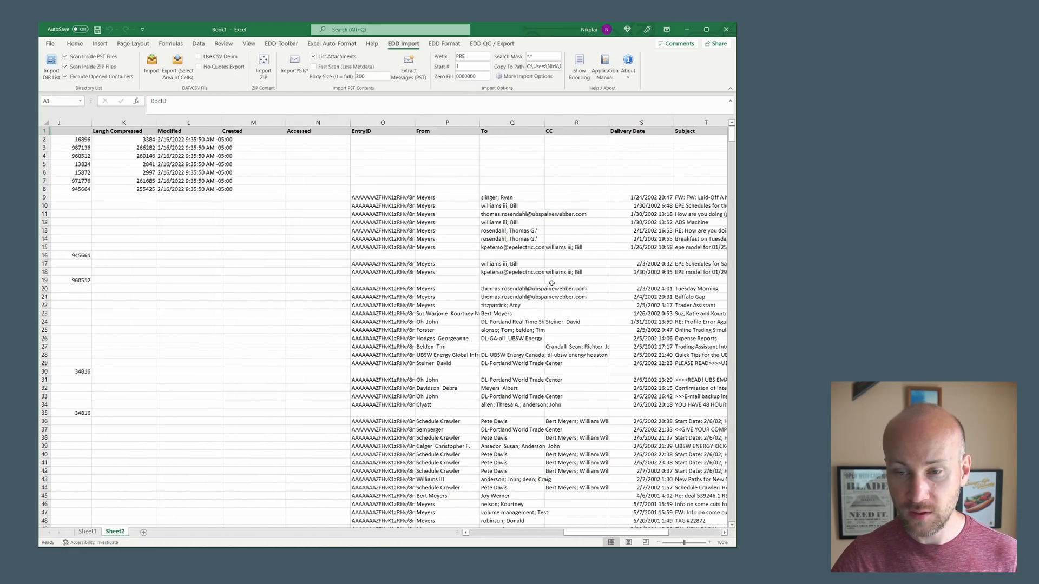
{"action": "scroll", "coordinate": [552, 284], "scroll_direction": "down", "scroll_amount": 15}
{"action": "scroll", "coordinate": [526, 384], "scroll_direction": "down", "scroll_amount": 20}
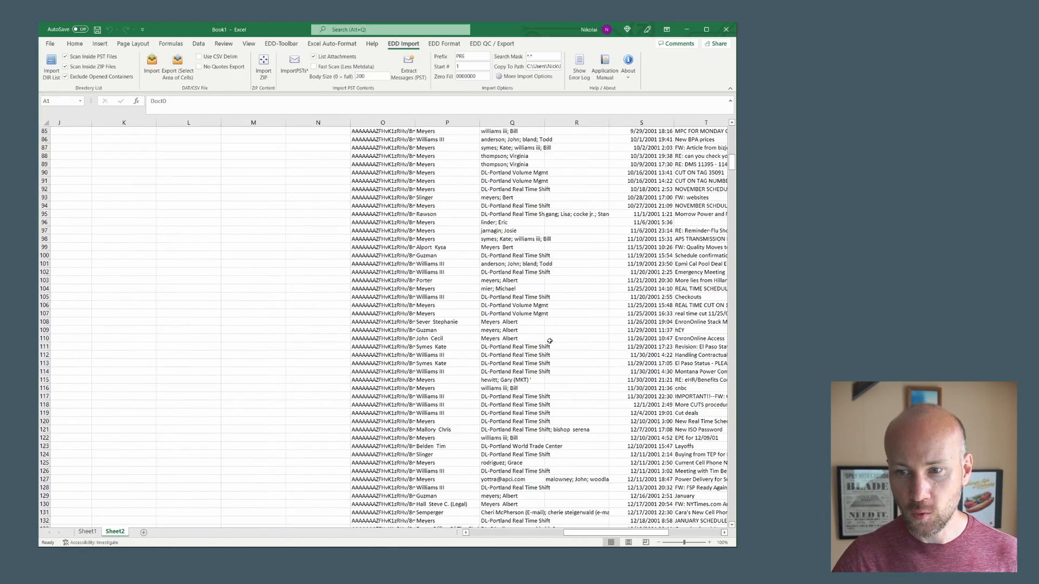
{"action": "scroll", "coordinate": [493, 346], "scroll_direction": "down", "scroll_amount": 20}
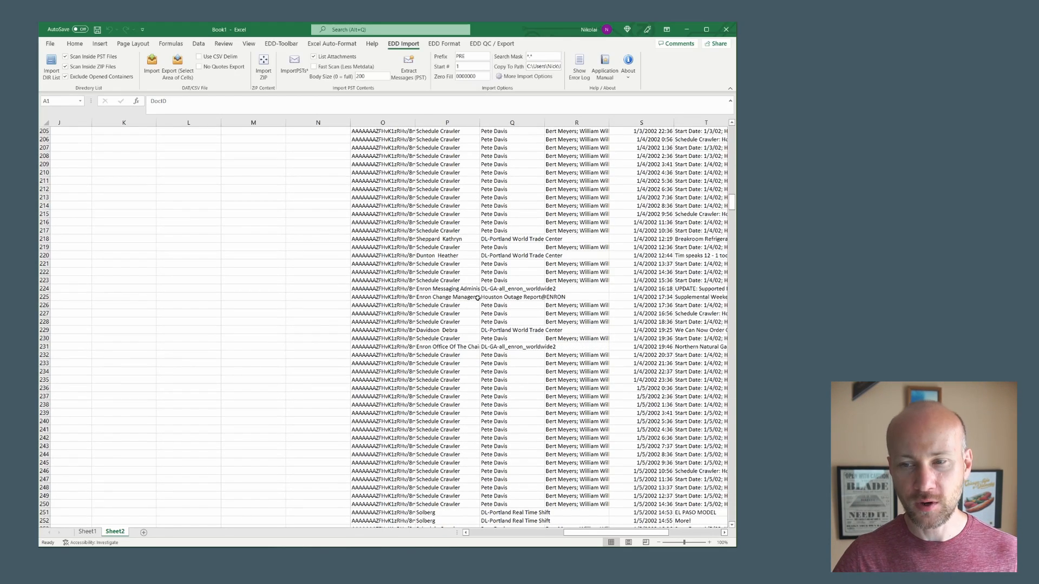
{"action": "left_click_drag", "start_coordinate": [731, 201], "coordinate": [733, 130]}
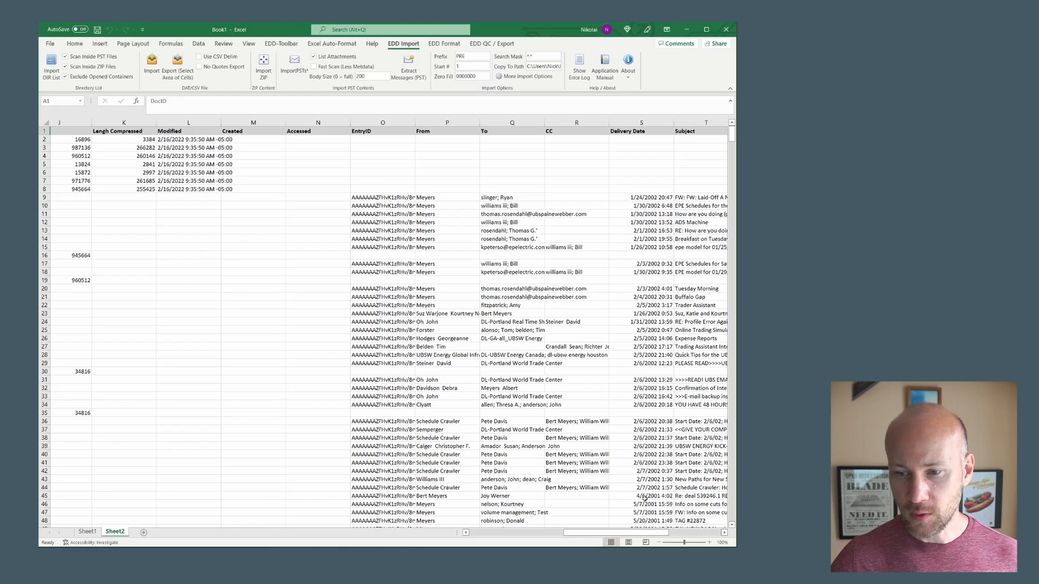
Widen the Native Path and Extracted Text Path columns to fit their full file paths.
{"action": "left_click_drag", "start_coordinate": [622, 532], "coordinate": [681, 544]}
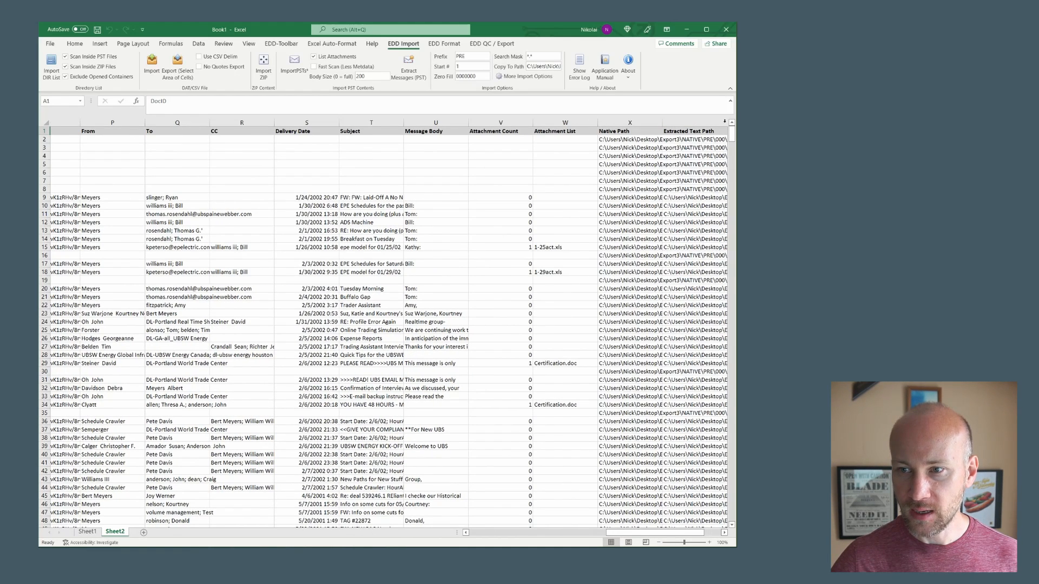
{"action": "double_click", "coordinate": [661, 123]}
{"action": "left_click_drag", "start_coordinate": [626, 535], "coordinate": [667, 532]}
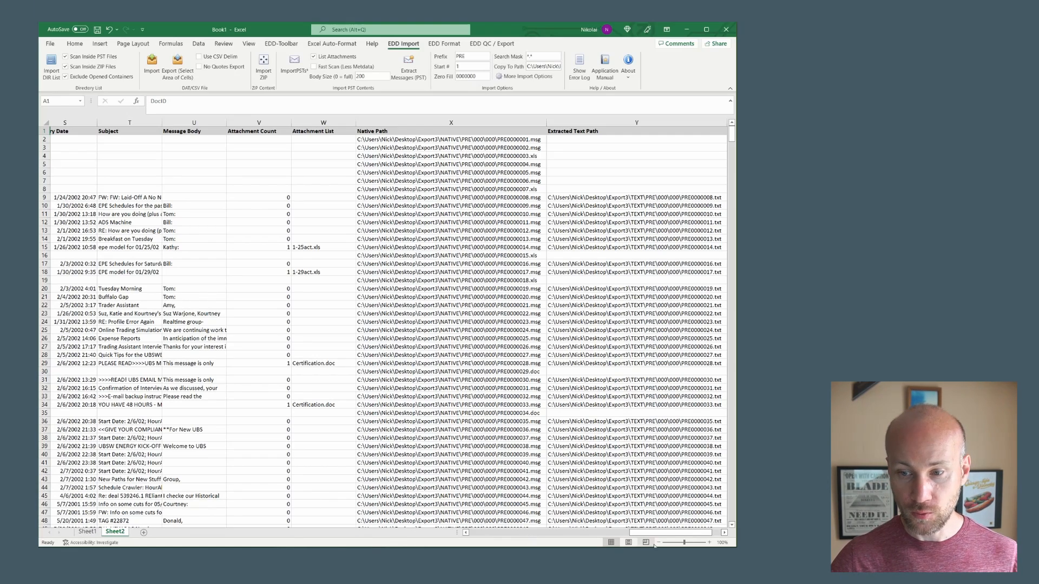
Select the native paths in rows 14 to 37 and view the EDD QC / Export copy and move tools.
{"action": "left_click_drag", "start_coordinate": [654, 532], "coordinate": [588, 534]}
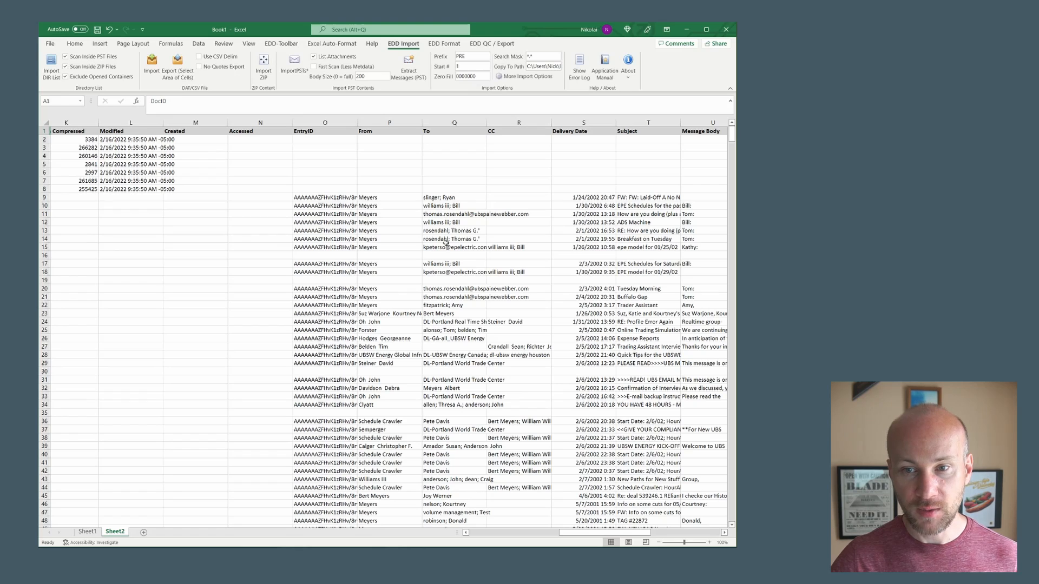
{"action": "left_click_drag", "start_coordinate": [612, 534], "coordinate": [675, 540]}
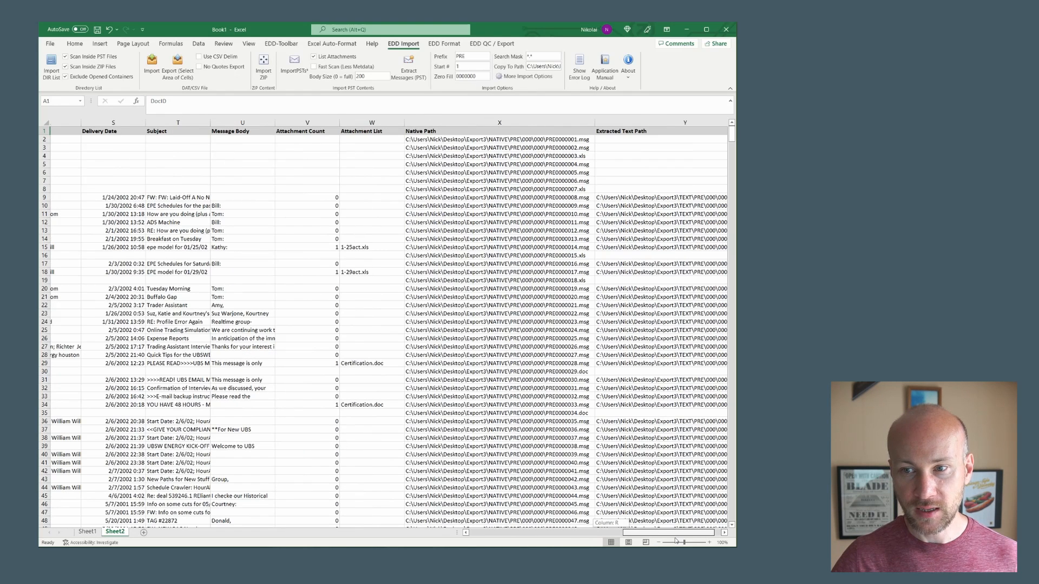
{"action": "left_click_drag", "start_coordinate": [545, 238], "coordinate": [550, 433]}
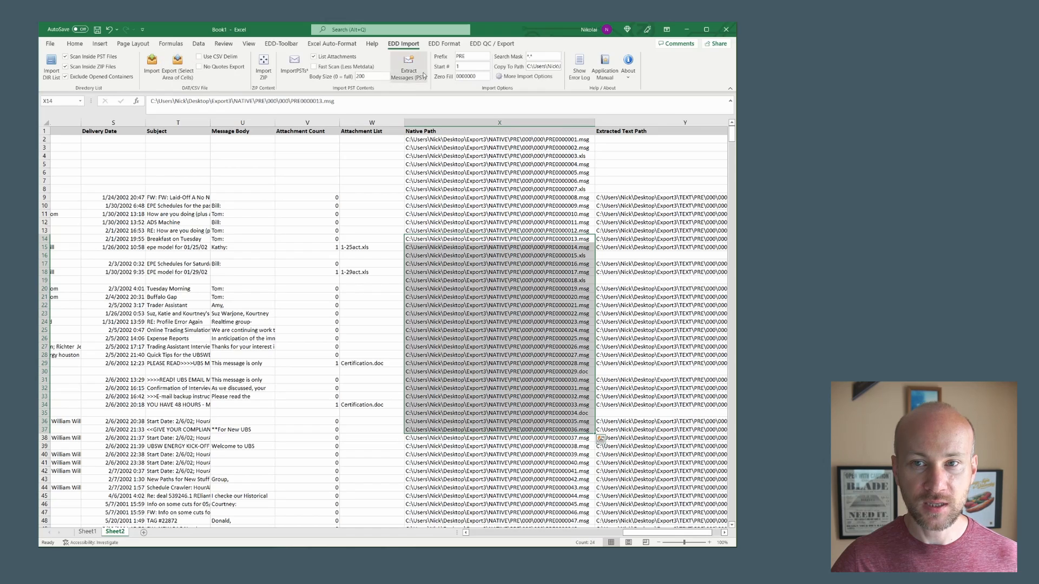
{"action": "left_click", "coordinate": [492, 43]}
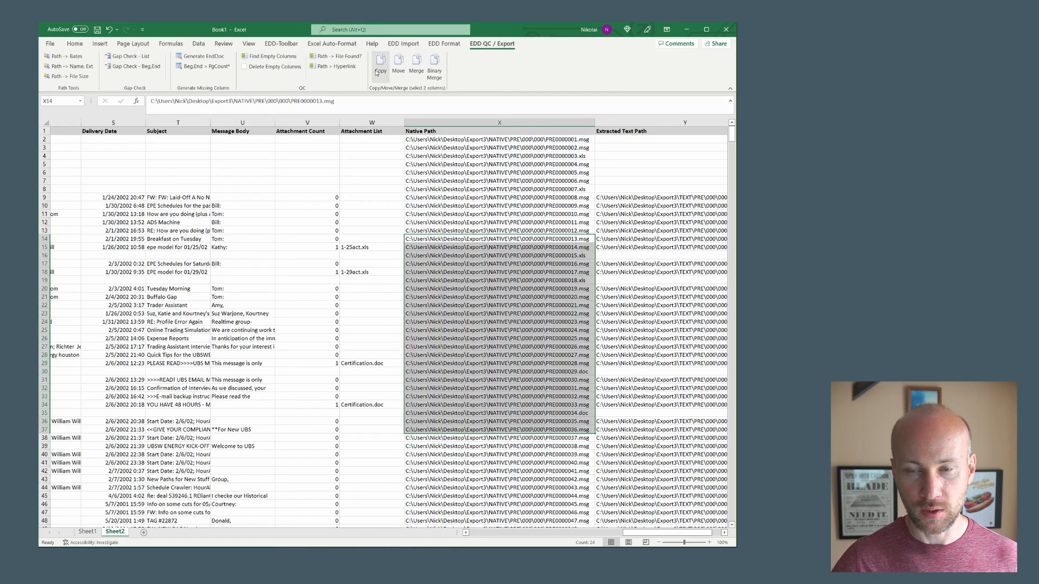
{"action": "left_click", "coordinate": [367, 389]}
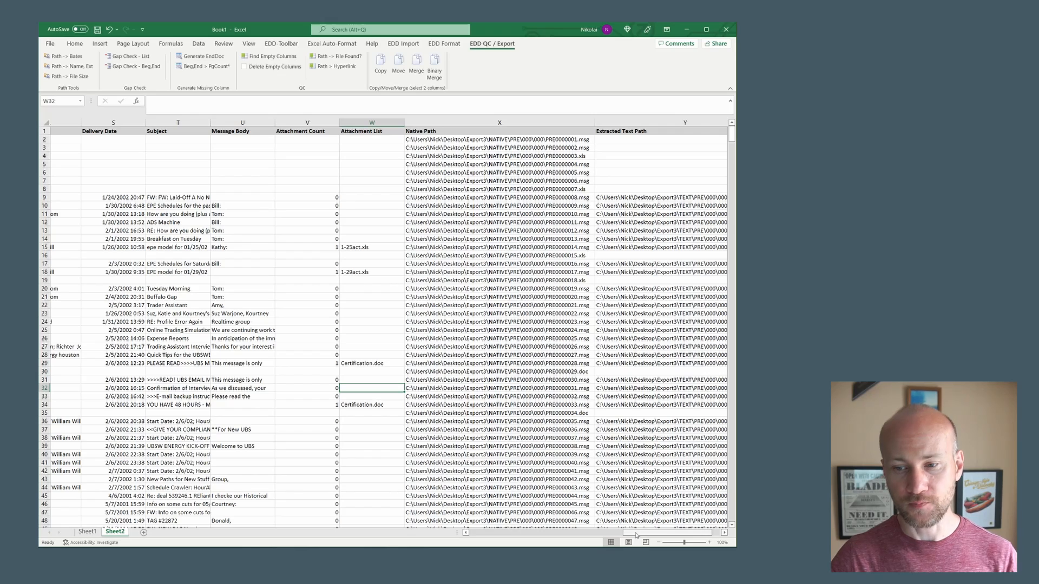
Widen the EntryID column until the full identifiers show and look through its rows.
{"action": "left_click_drag", "start_coordinate": [637, 536], "coordinate": [588, 533]}
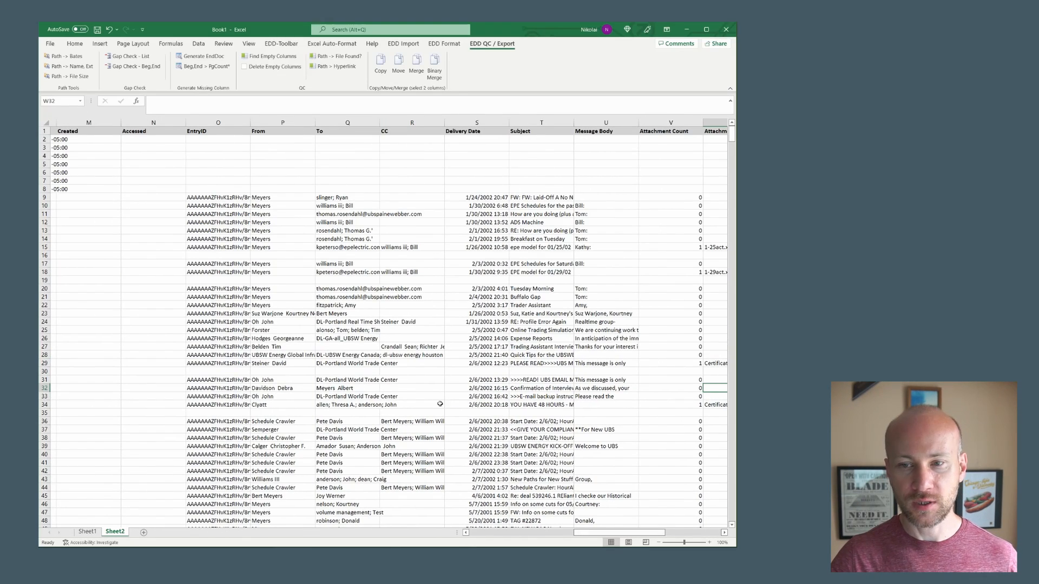
{"action": "left_click_drag", "start_coordinate": [247, 123], "coordinate": [337, 124]}
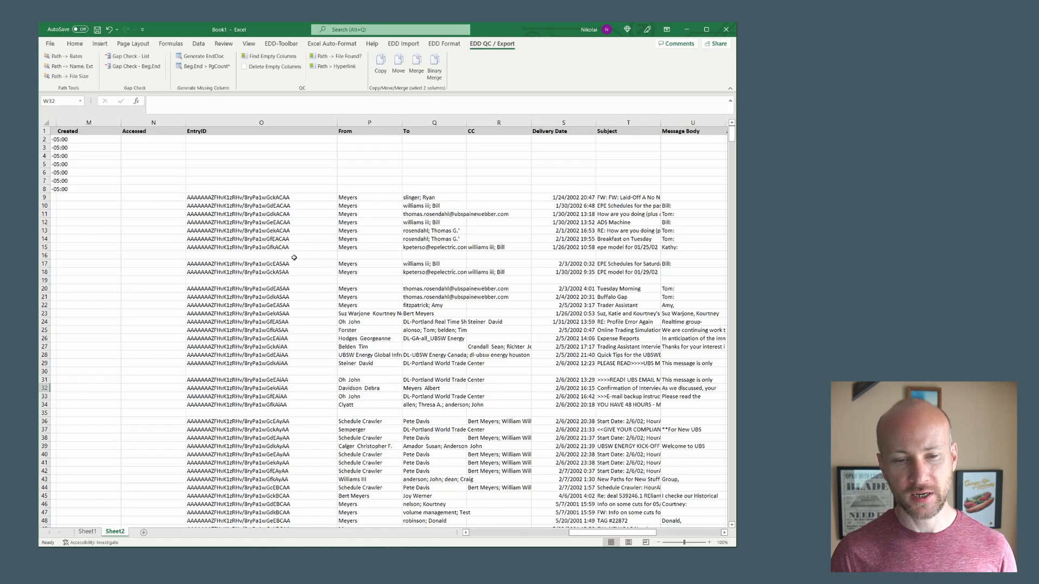
{"action": "scroll", "coordinate": [300, 309], "scroll_direction": "down", "scroll_amount": 5}
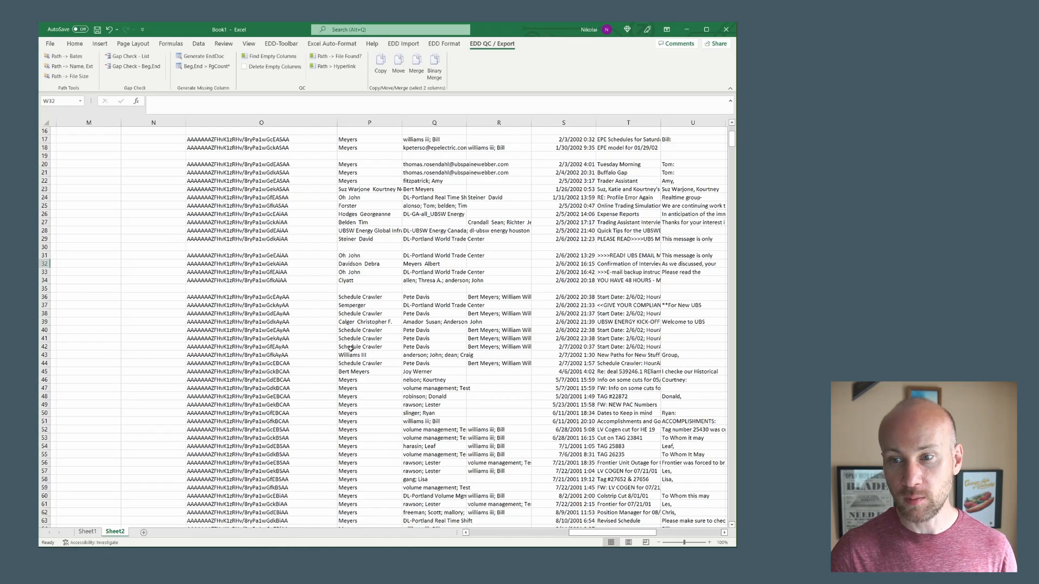
{"action": "mouse_move", "coordinate": [581, 533]}
{"action": "left_mouse_down"}
{"action": "mouse_move", "coordinate": [641, 540]}
{"action": "mouse_move", "coordinate": [582, 534]}
{"action": "left_mouse_up"}
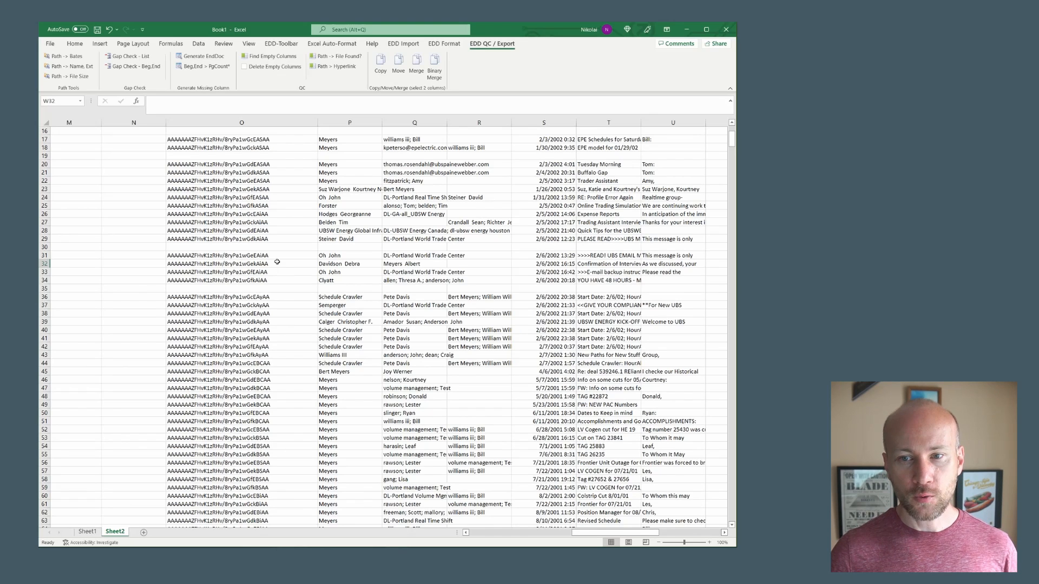
{"action": "scroll", "coordinate": [273, 266], "scroll_direction": "up", "scroll_amount": 5}
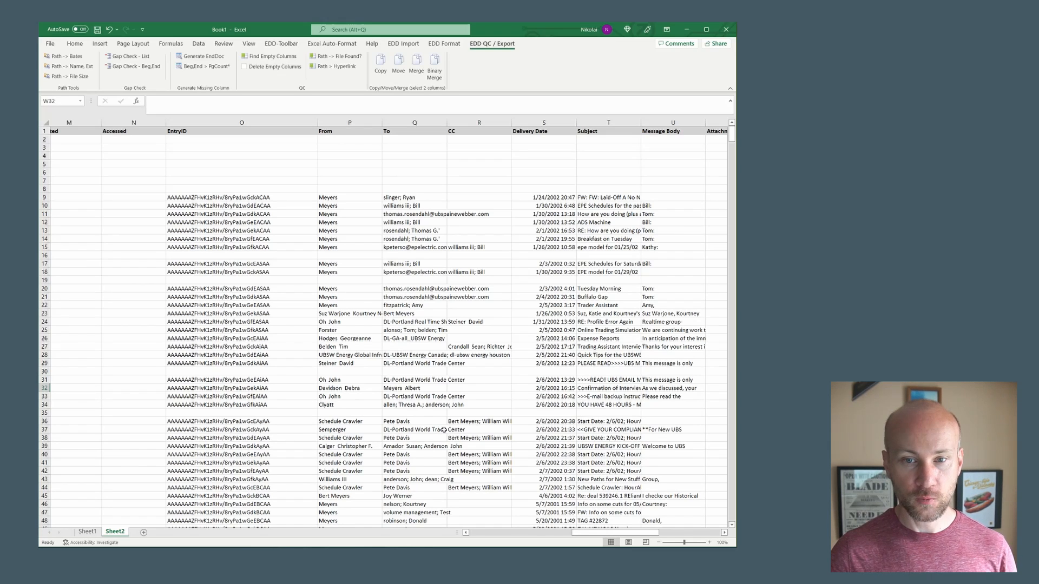
Inspect individual EntryID values in several email rows, from row 10 down to row 41.
{"action": "left_click", "coordinate": [248, 206]}
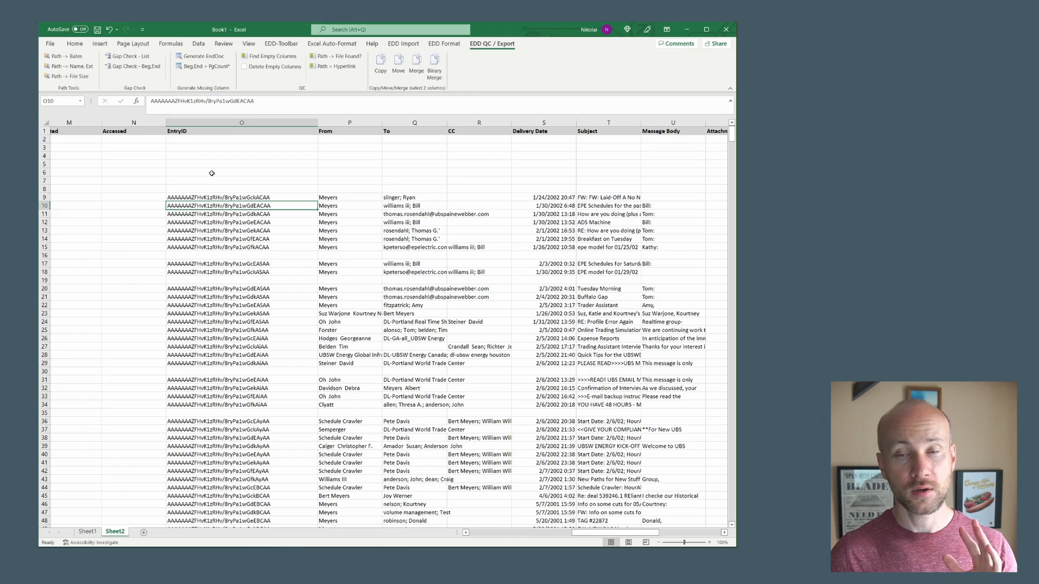
{"action": "left_click", "coordinate": [229, 322]}
{"action": "left_click", "coordinate": [242, 355]}
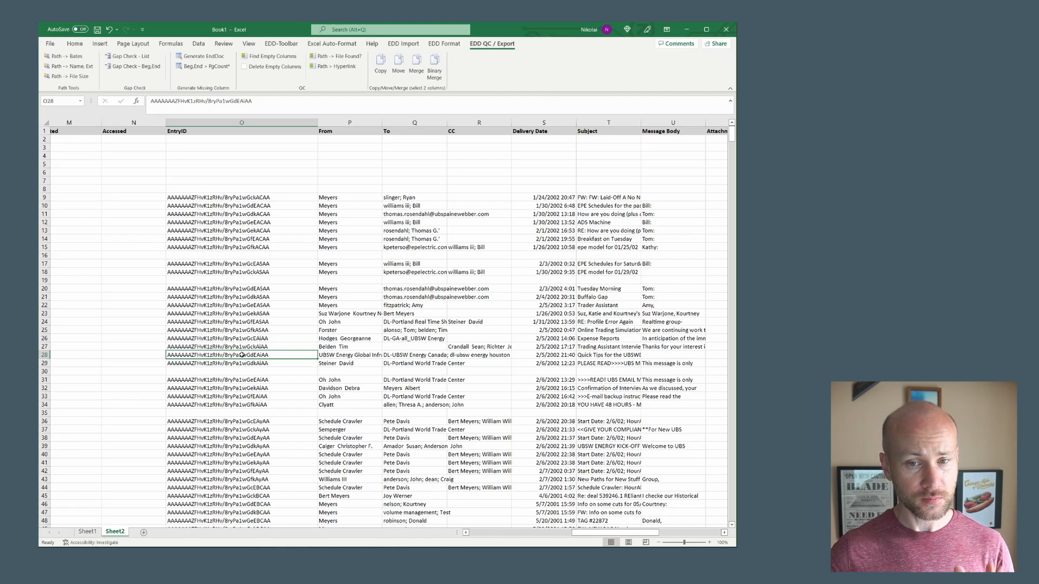
{"action": "scroll", "coordinate": [242, 355], "scroll_direction": "down", "scroll_amount": 3}
{"action": "left_click", "coordinate": [258, 388]}
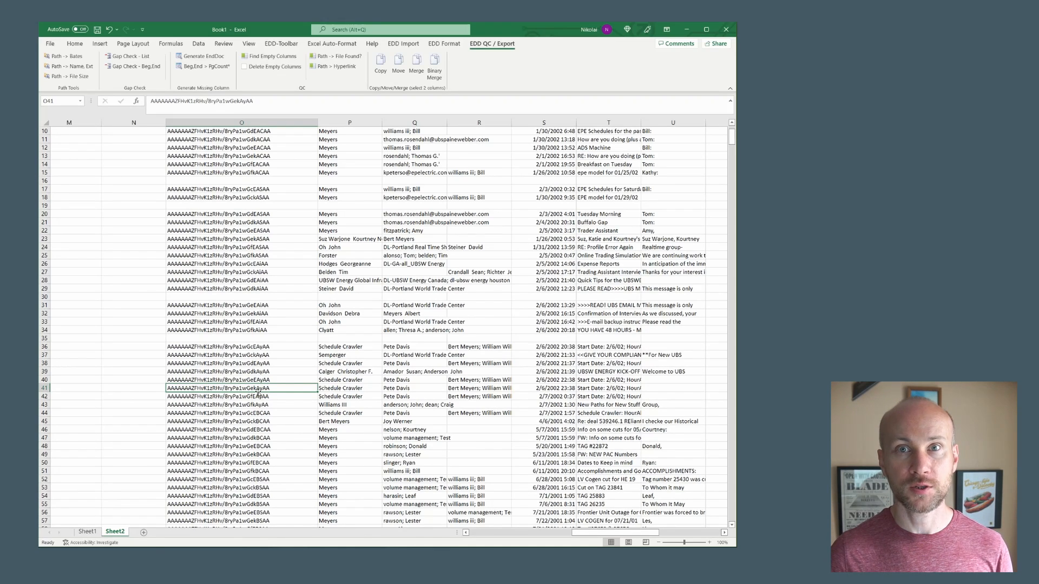
Examine the email metadata across rows 51 and 52, from EntryID through the subject, and the native path in row 51.
{"action": "scroll", "coordinate": [258, 395], "scroll_direction": "down", "scroll_amount": 9}
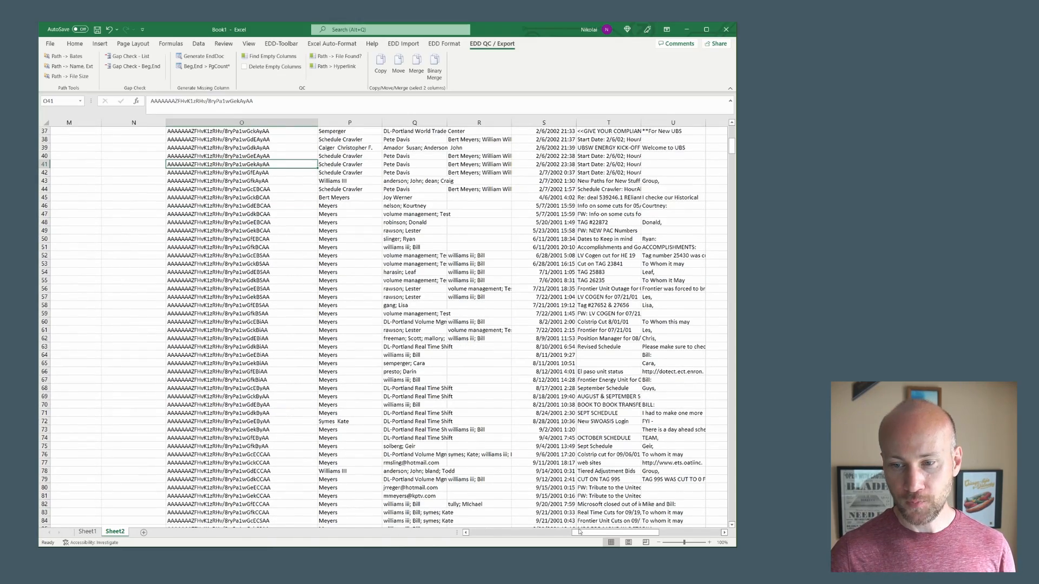
{"action": "left_click_drag", "start_coordinate": [580, 532], "coordinate": [607, 535]}
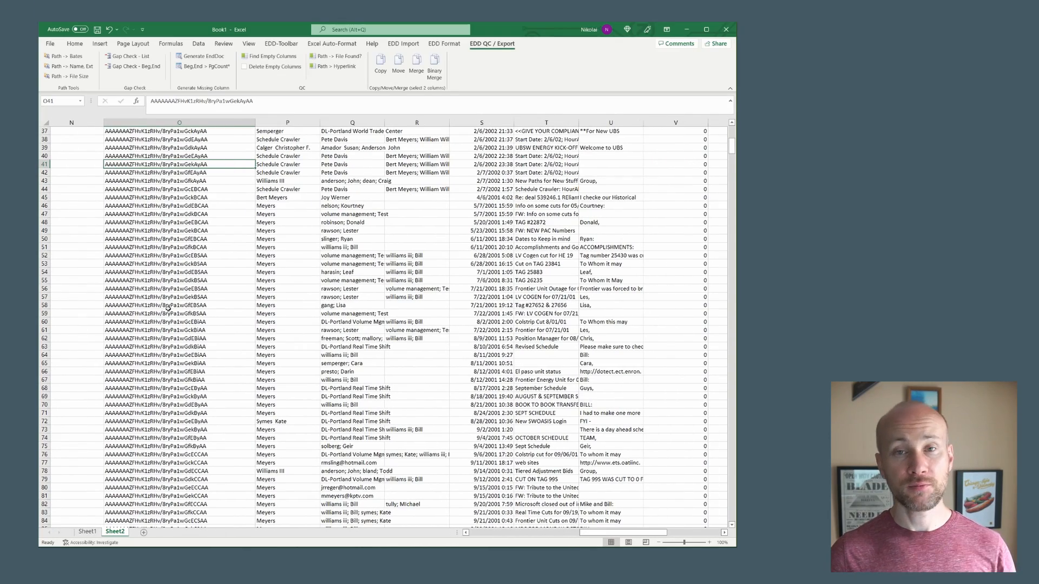
{"action": "left_click", "coordinate": [191, 249]}
{"action": "left_click_drag", "start_coordinate": [303, 249], "coordinate": [535, 253]}
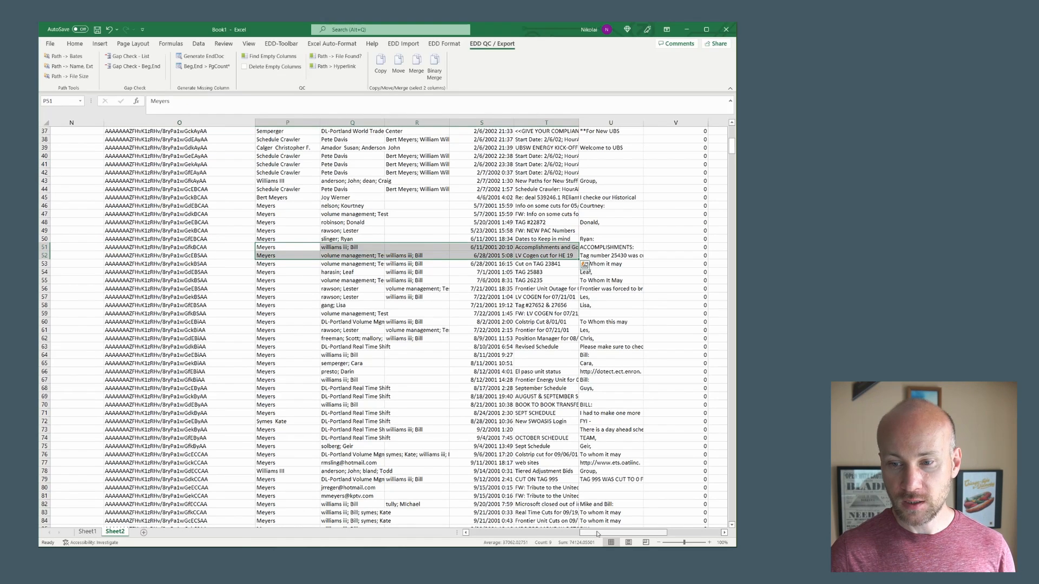
{"action": "scroll", "coordinate": [533, 252], "scroll_direction": "right", "scroll_amount": 3}
{"action": "left_click", "coordinate": [532, 250]}
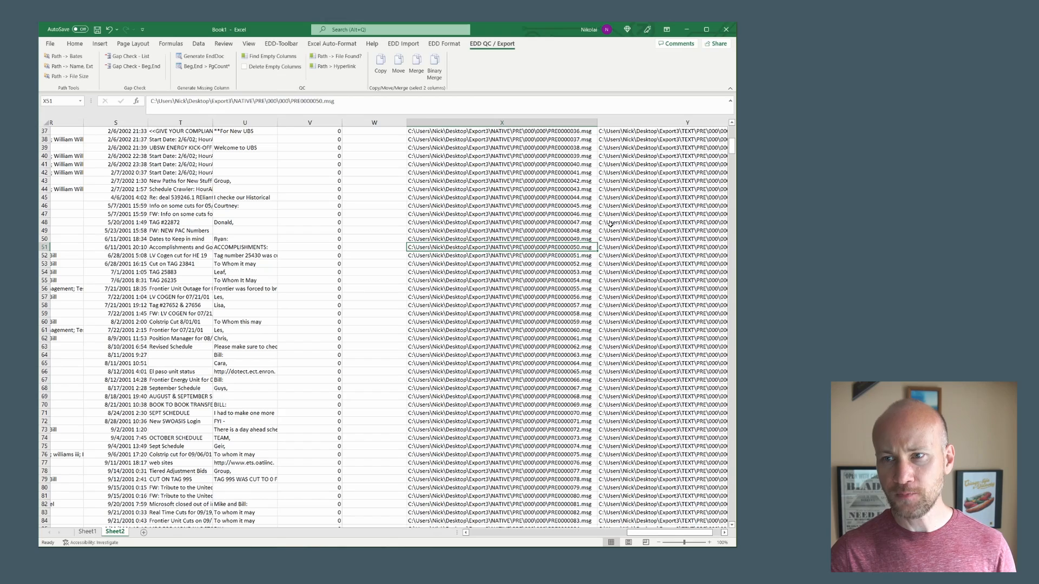
{"action": "left_click_drag", "start_coordinate": [731, 145], "coordinate": [732, 130]}
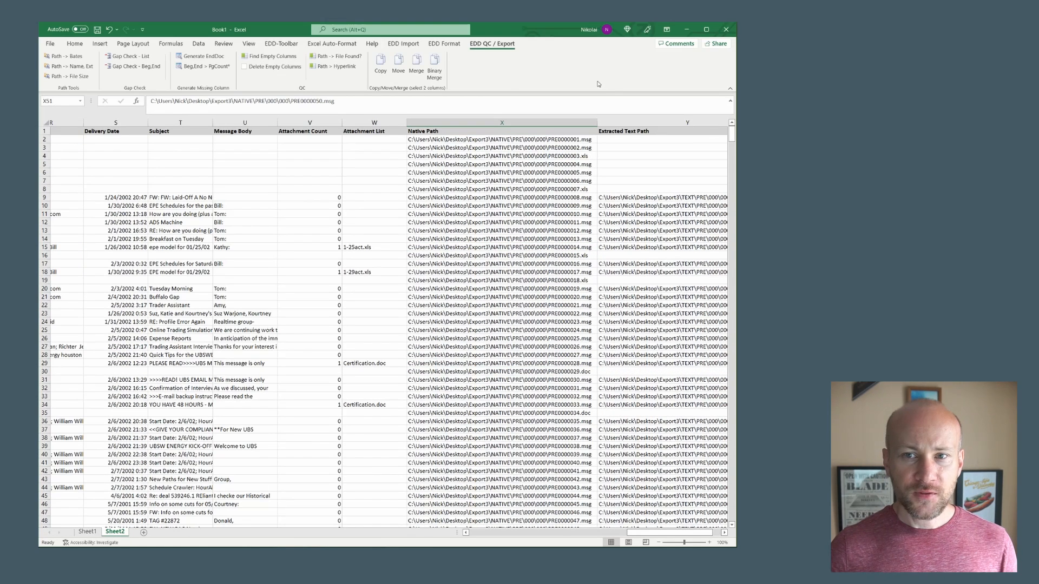
Open the additional EDD import options, move the dialog clear of the data and inspect the import block size in rows.
{"action": "left_click", "coordinate": [417, 47]}
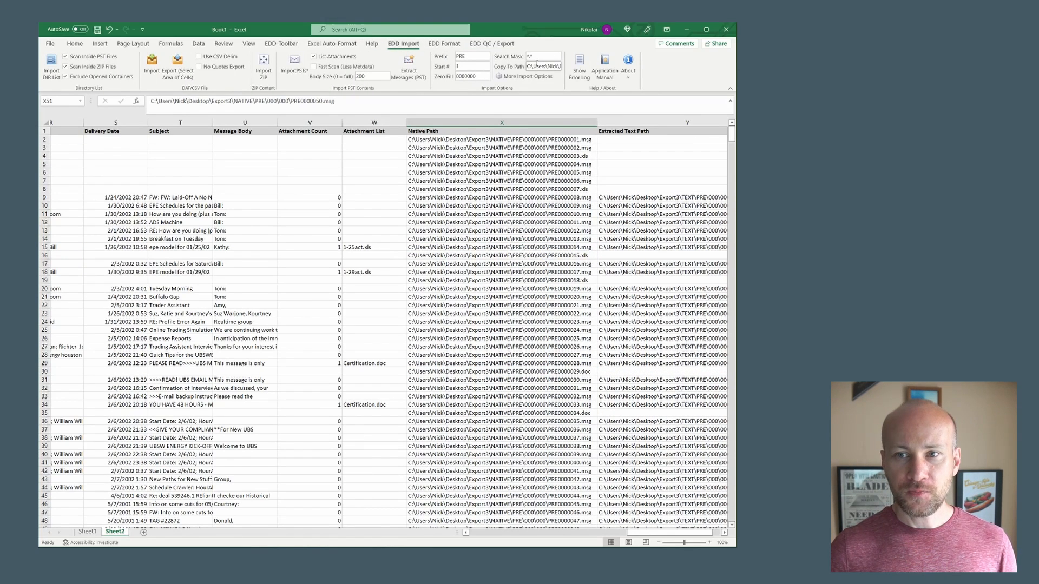
{"action": "left_click", "coordinate": [515, 77]}
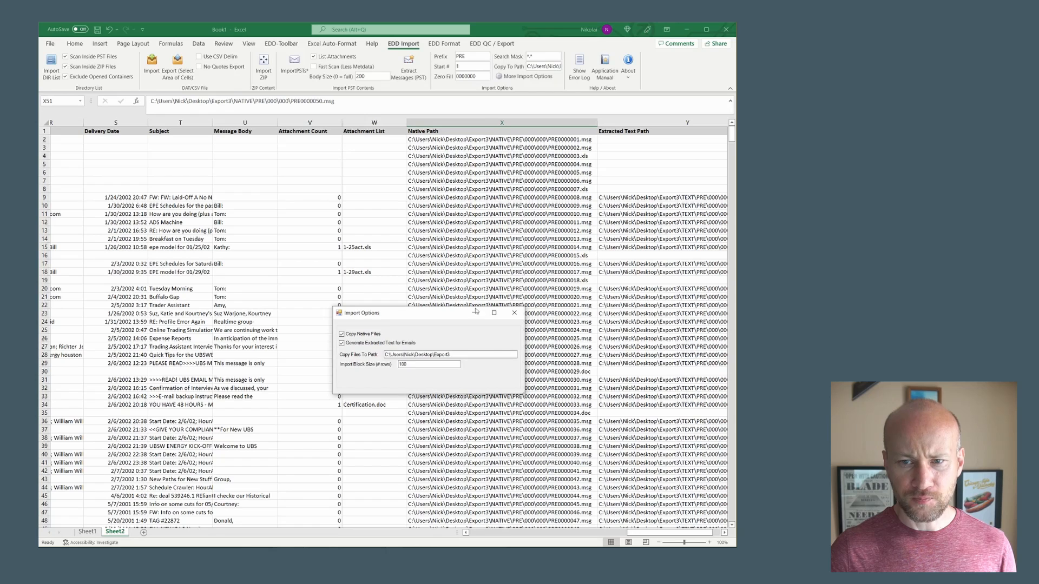
{"action": "left_click_drag", "start_coordinate": [454, 316], "coordinate": [486, 143]}
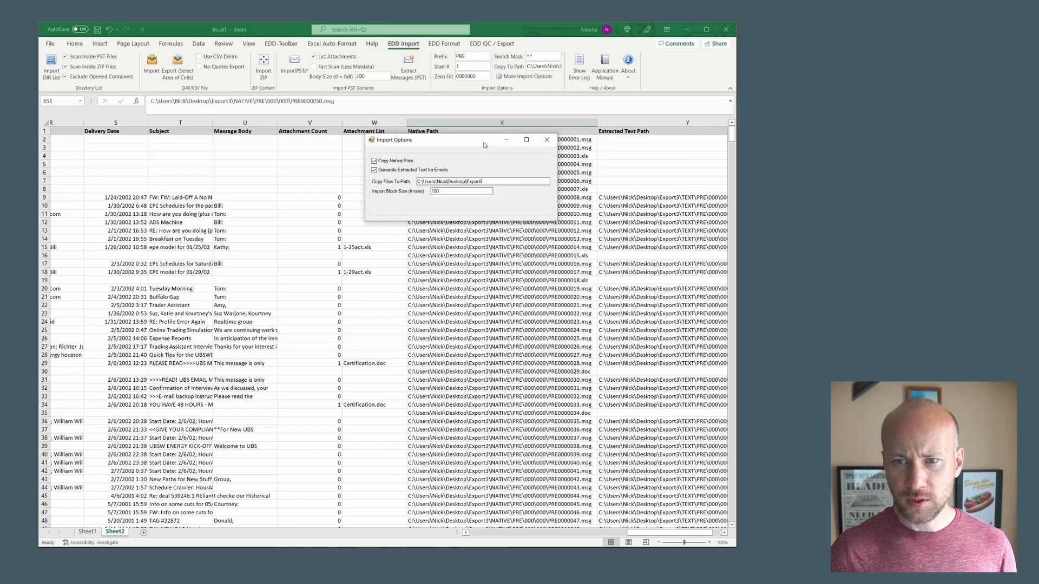
{"action": "left_click", "coordinate": [457, 192]}
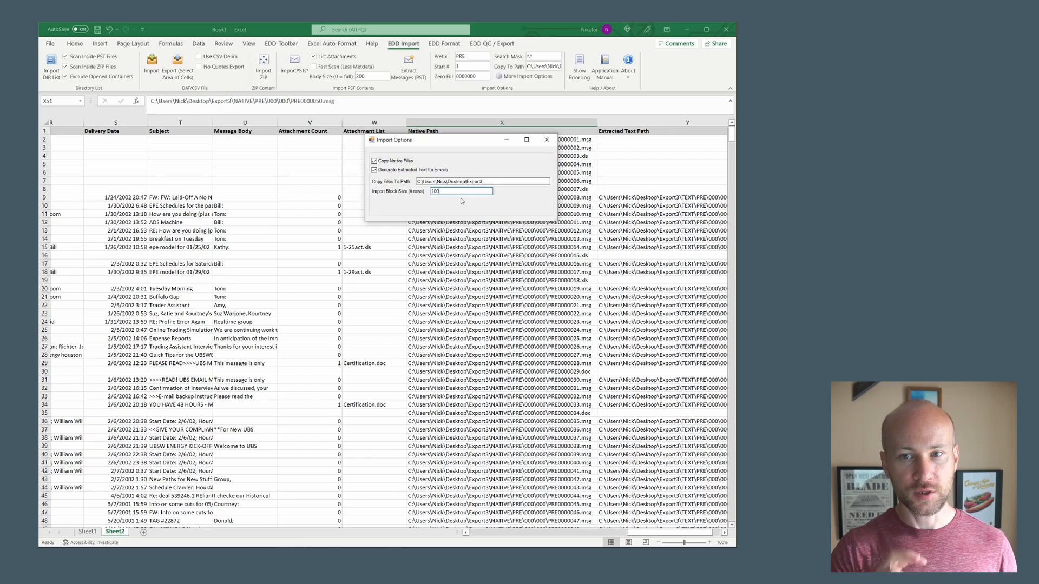
{"action": "left_click_drag", "start_coordinate": [448, 191], "coordinate": [427, 192]}
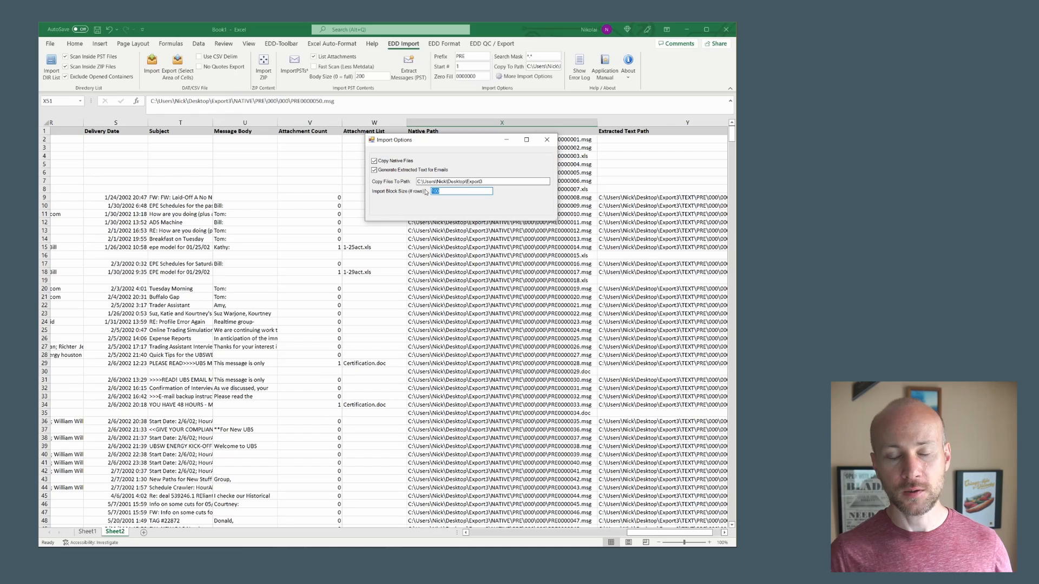
{"action": "left_click", "coordinate": [456, 191]}
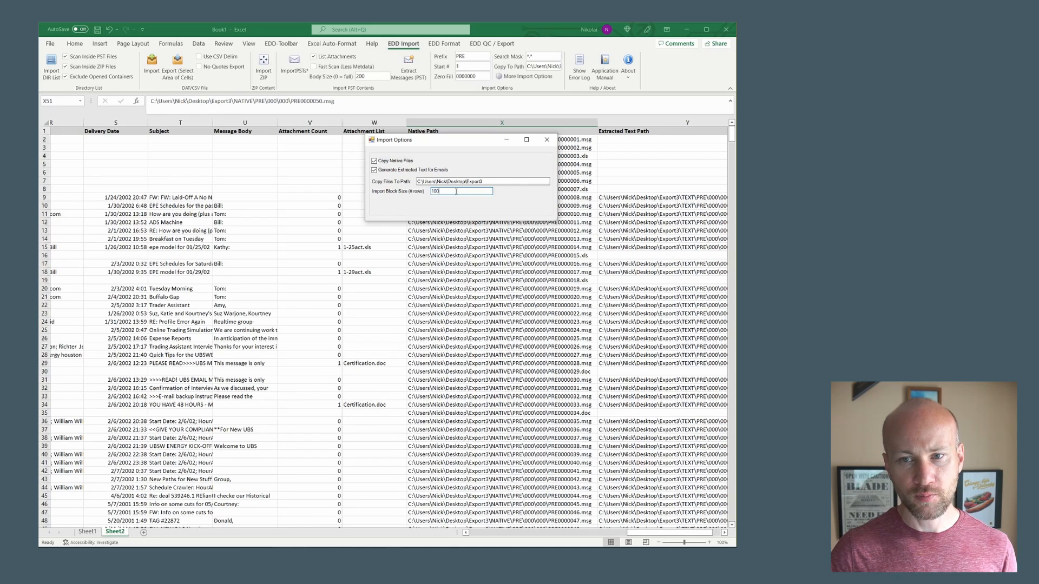